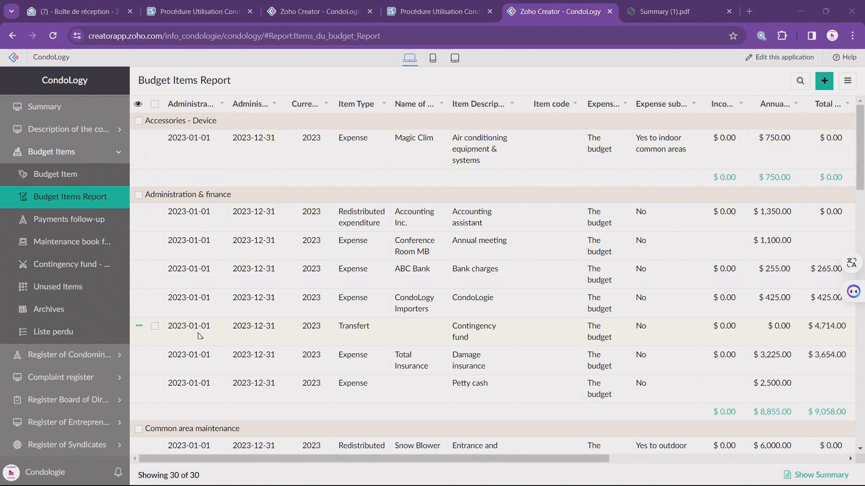
# - Review the items, dates and annual costs across all categories of the Budget Items Report
pyautogui.scroll(-3, 200, 336)
pyautogui.scroll(-3, 201, 336)
pyautogui.scroll(-5, 202, 334)
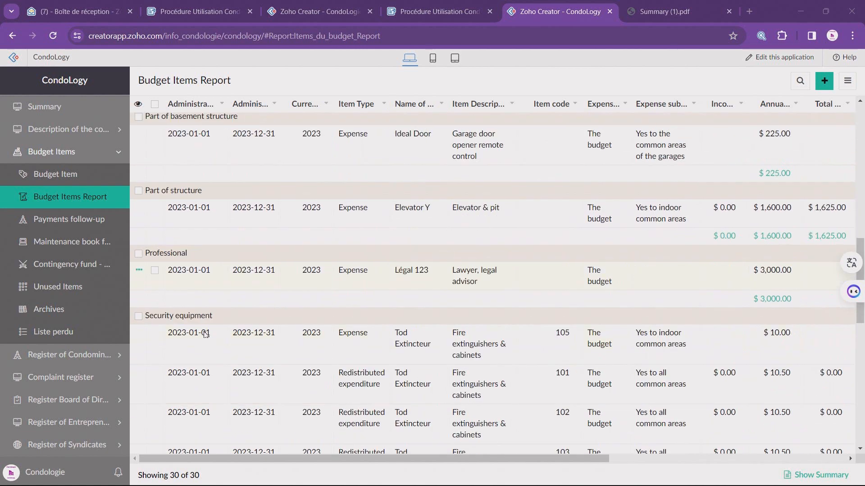
pyautogui.scroll(3, 203, 332)
pyautogui.scroll(10, 205, 332)
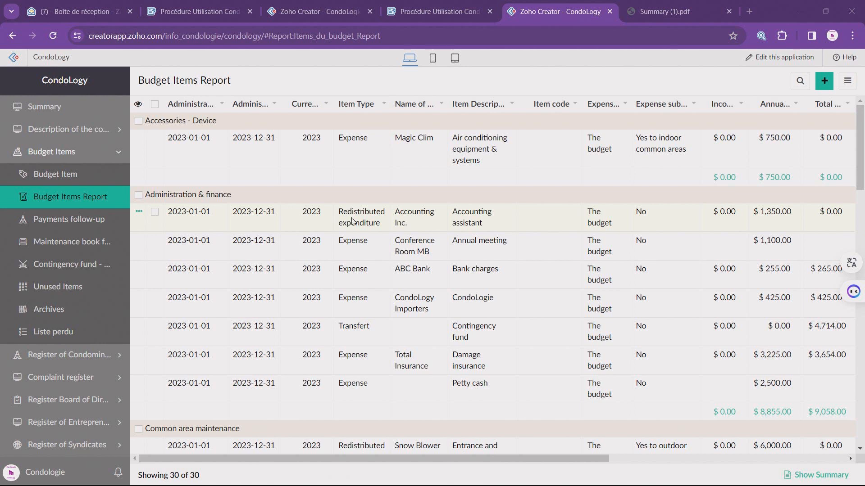
pyautogui.scroll(-3, 306, 235)
pyautogui.scroll(-10, 311, 241)
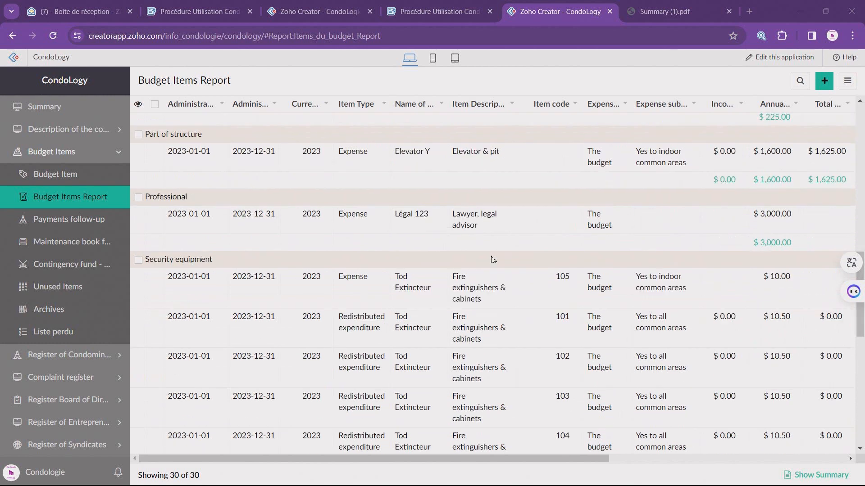
pyautogui.scroll(12, 493, 259)
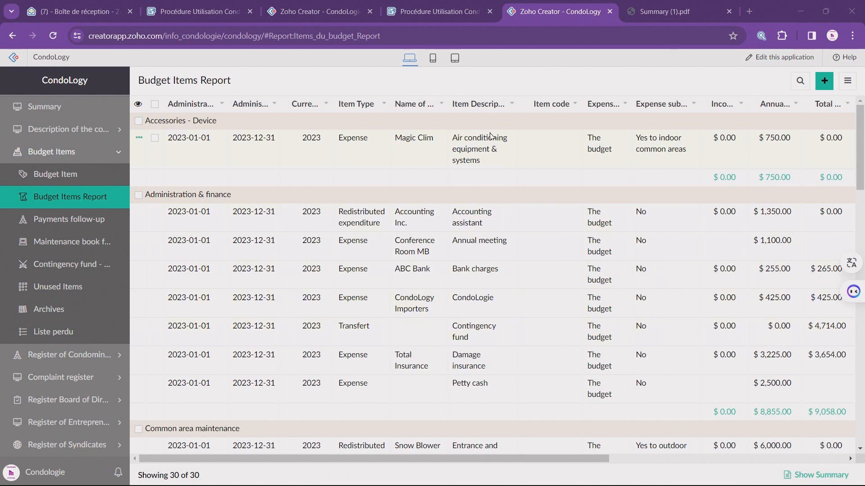
# - Switch to the Zoho Writer procedure manual and read the Budget items instructions for mass-editing the administration dates
pyautogui.click(421, 13)
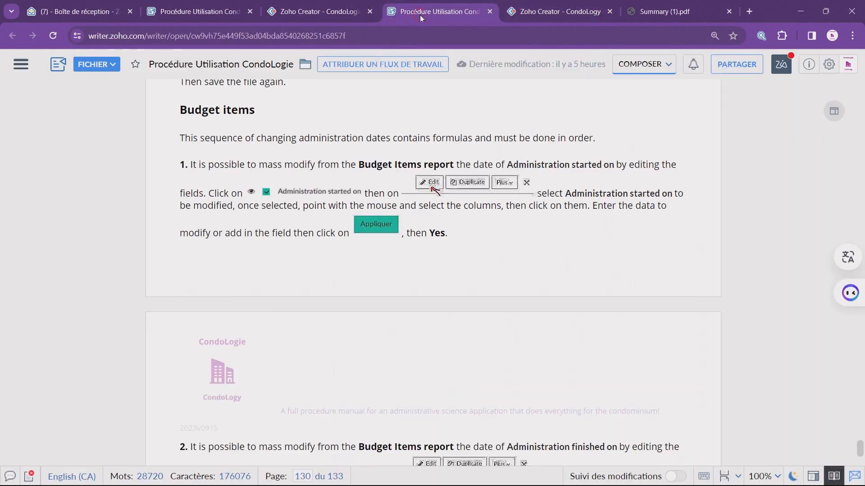
pyautogui.scroll(4, 479, 167)
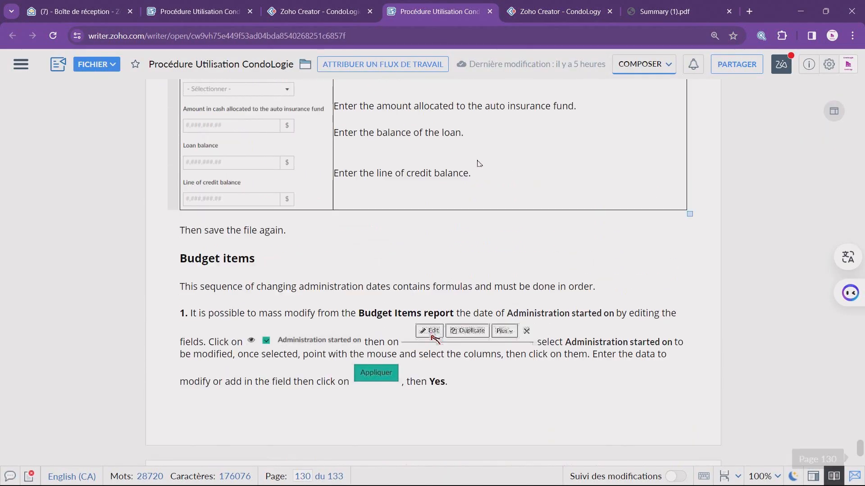
pyautogui.scroll(-4, 479, 163)
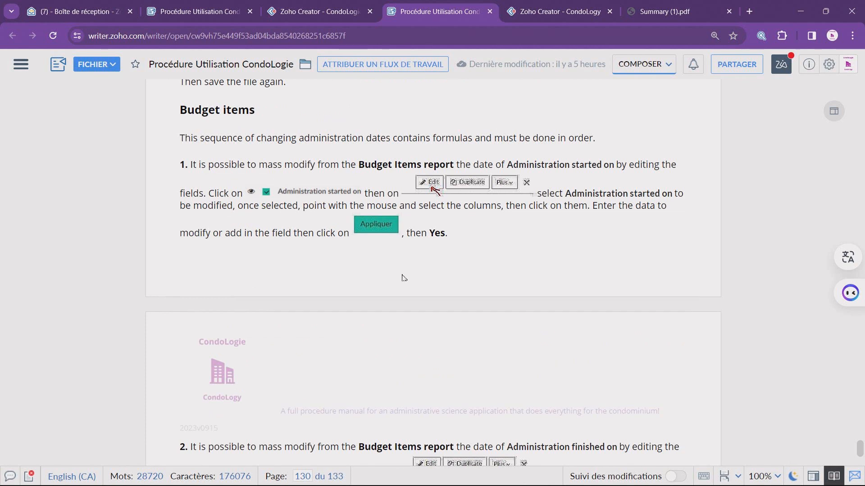
pyautogui.scroll(-1, 403, 340)
pyautogui.scroll(-3, 403, 340)
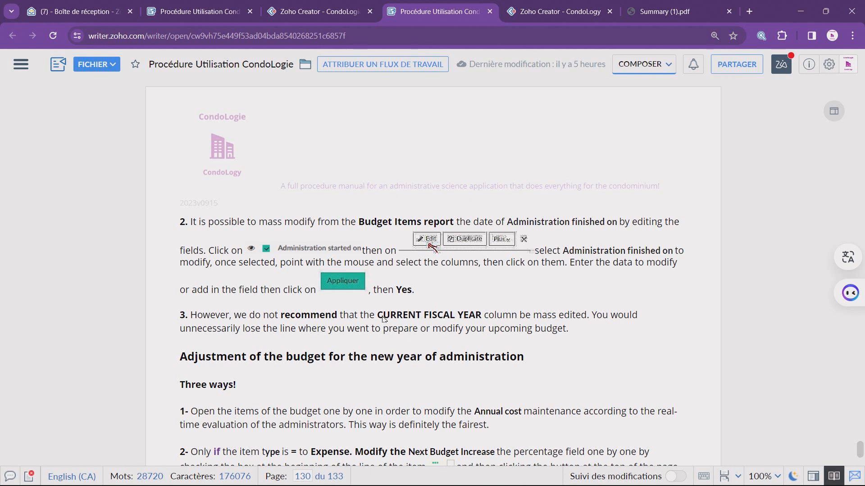
pyautogui.scroll(4, 387, 319)
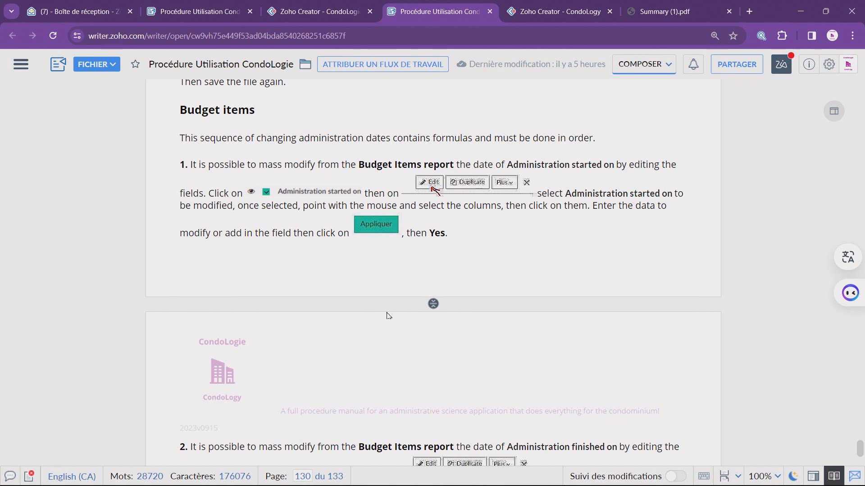
pyautogui.scroll(-5, 389, 316)
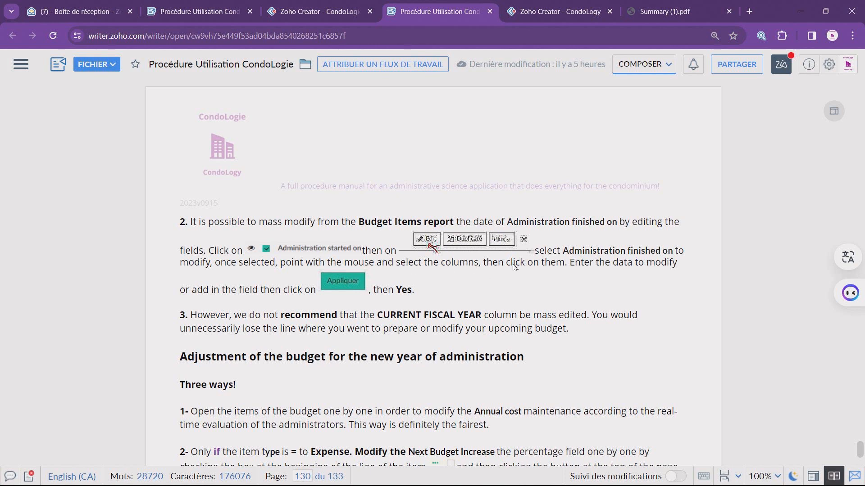
# - Return to the Zoho Creator budget report and bulk-edit Administration started on to 2024-01-01 for all records
pyautogui.click(560, 12)
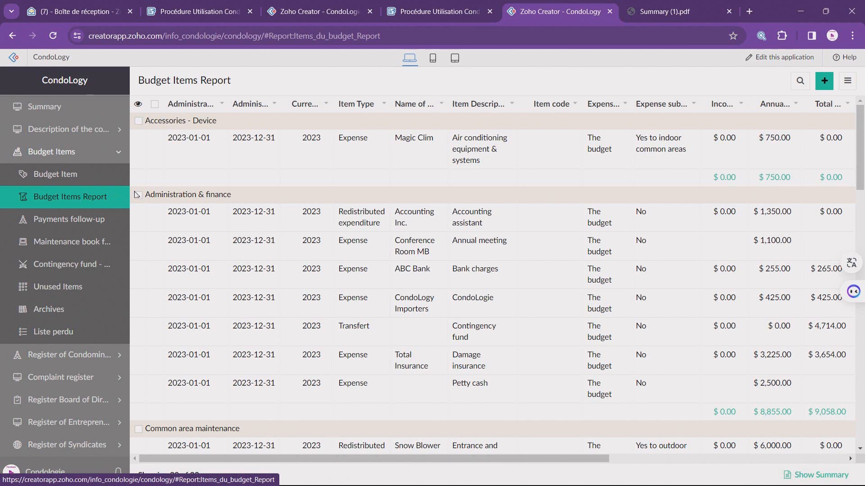
pyautogui.click(155, 105)
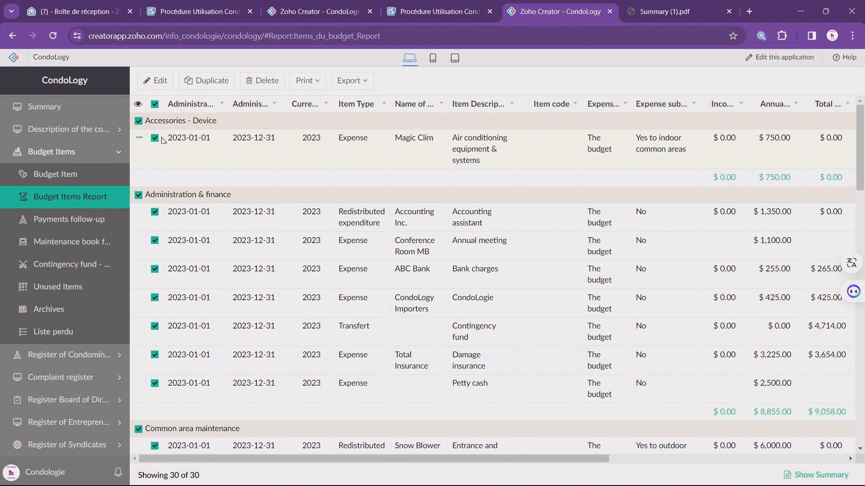
pyautogui.click(155, 83)
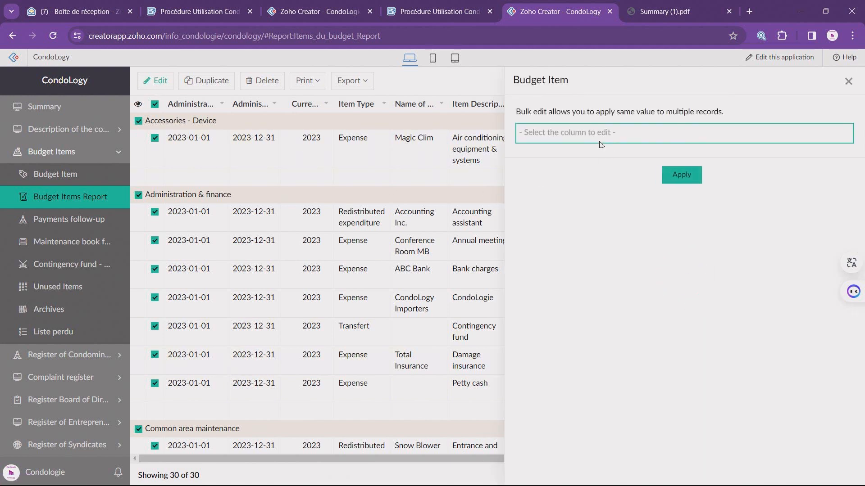
pyautogui.click(595, 134)
pyautogui.click(580, 159)
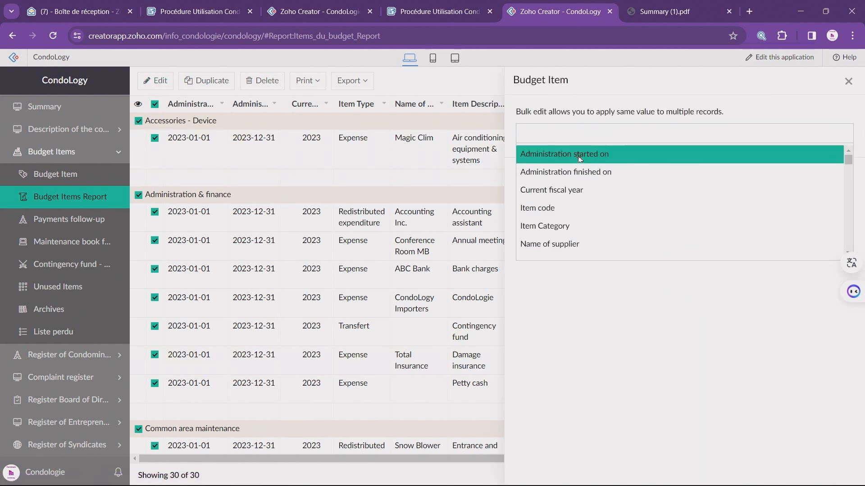
pyautogui.click(553, 189)
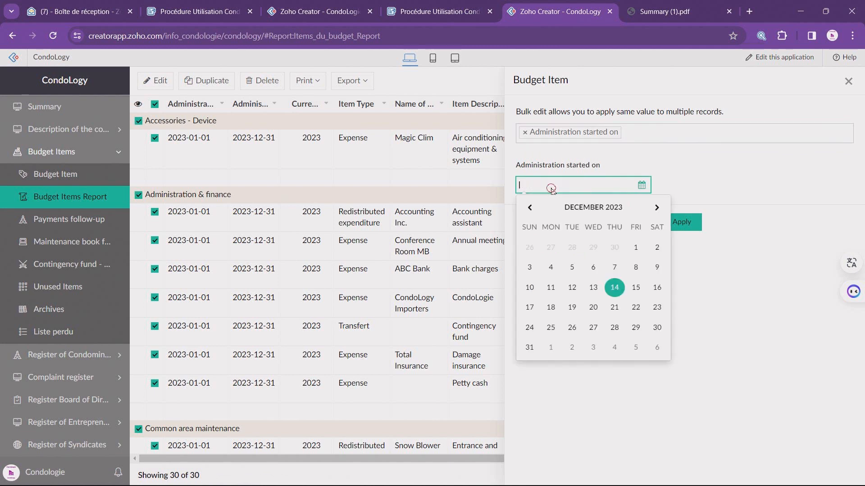
pyautogui.write('2024-01-01')
pyautogui.click(681, 181)
pyautogui.click(689, 222)
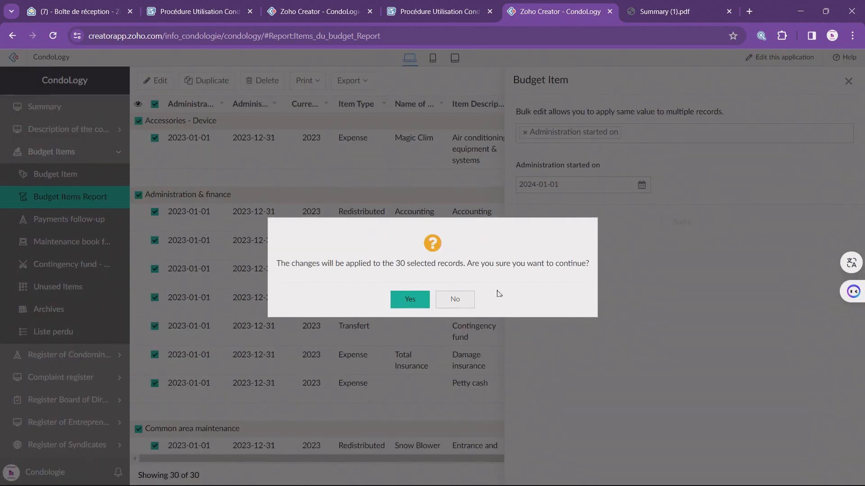
pyautogui.click(406, 302)
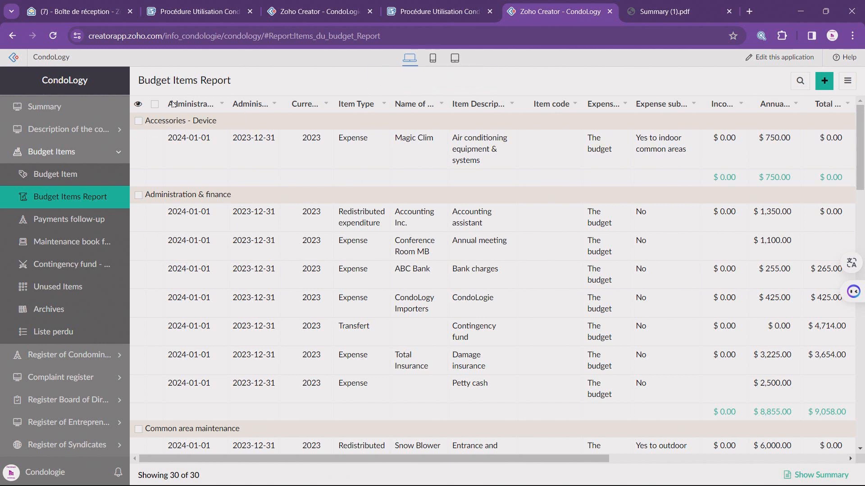
# - Bulk-edit Administration finished on to 2024-12-31 for all records in the Budget Items Report
pyautogui.click(155, 104)
pyautogui.click(158, 81)
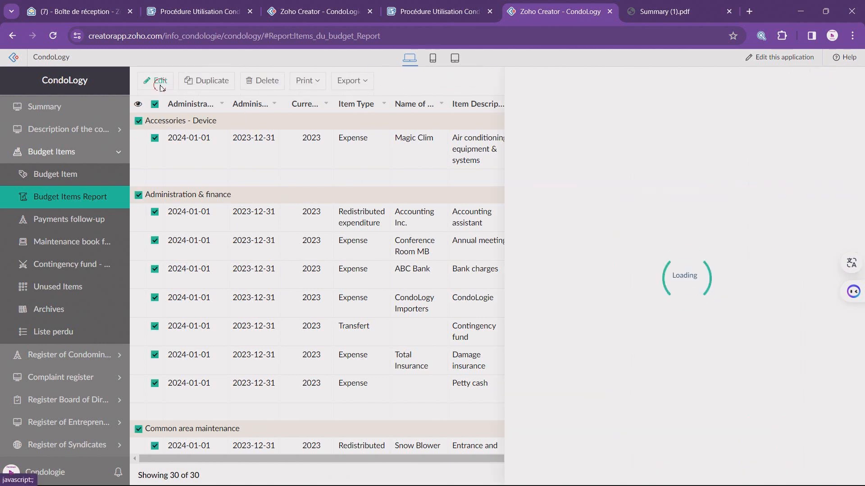
pyautogui.click(544, 131)
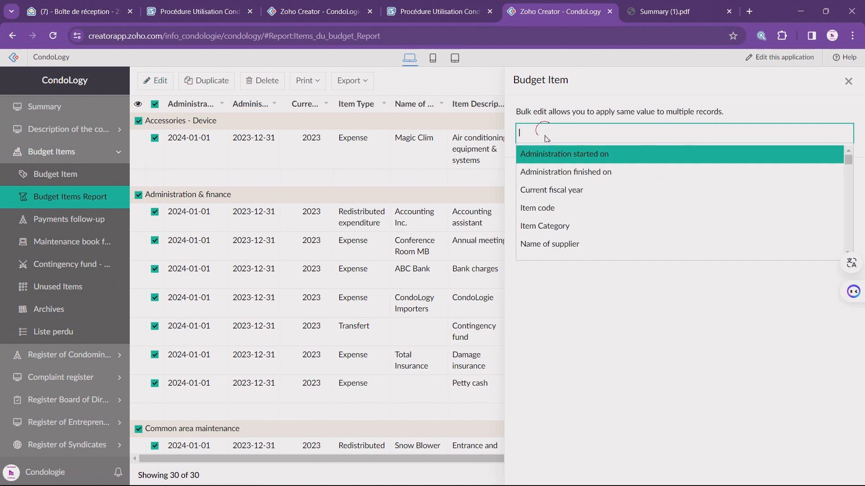
pyautogui.click(558, 171)
pyautogui.click(546, 189)
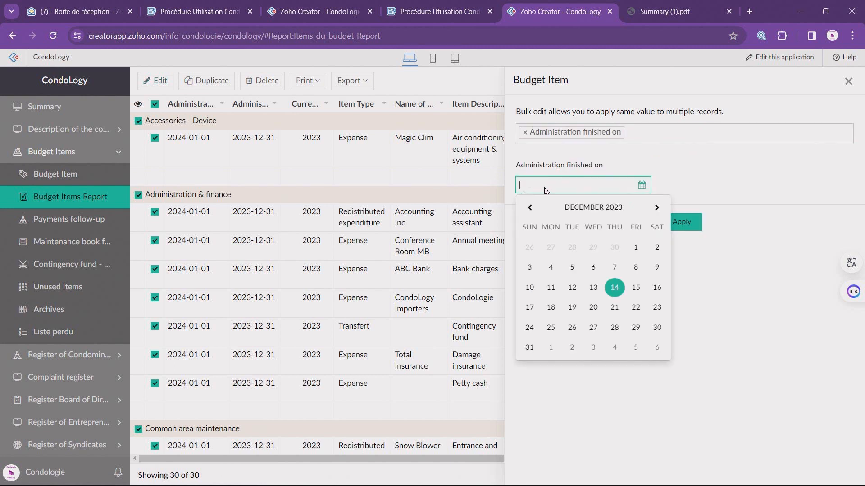
pyautogui.write('2024-12-31')
pyautogui.click(679, 226)
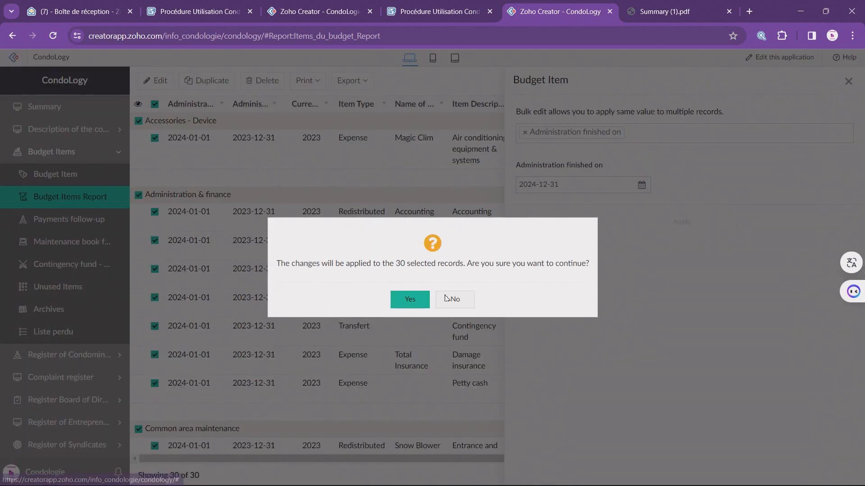
pyautogui.click(412, 301)
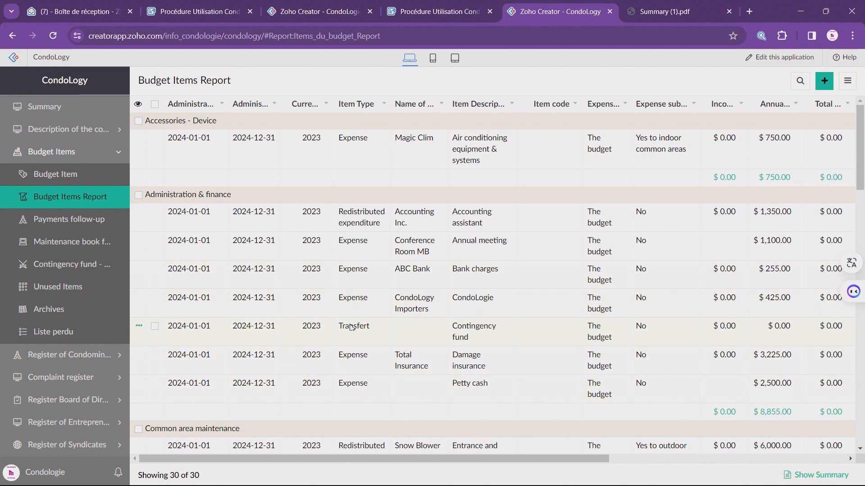
# - Select all records in the Administration & finance and Common area maintenance categories, leaving Accessories - Device unselected
pyautogui.scroll(-3, 352, 328)
pyautogui.scroll(-9, 358, 342)
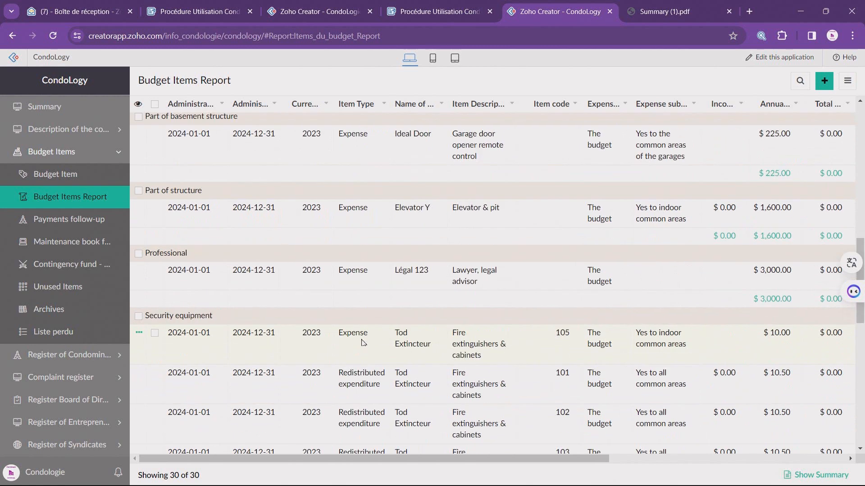
pyautogui.scroll(4, 364, 328)
pyautogui.scroll(7, 364, 329)
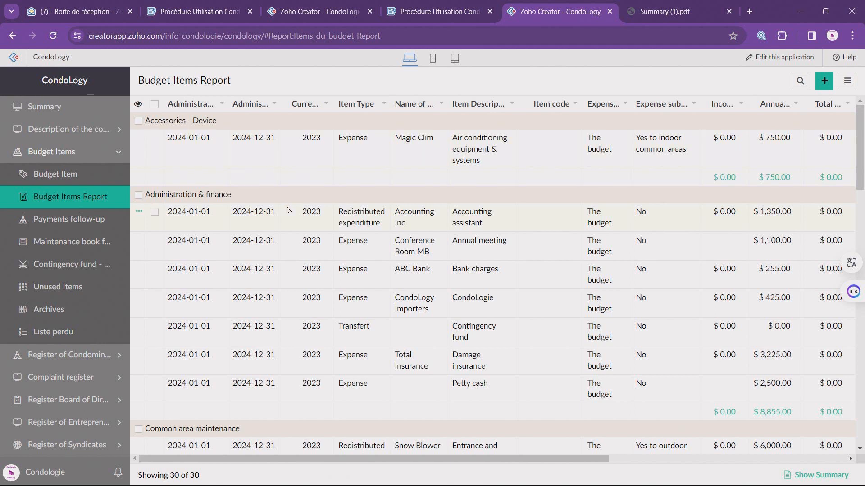
pyautogui.click(139, 121)
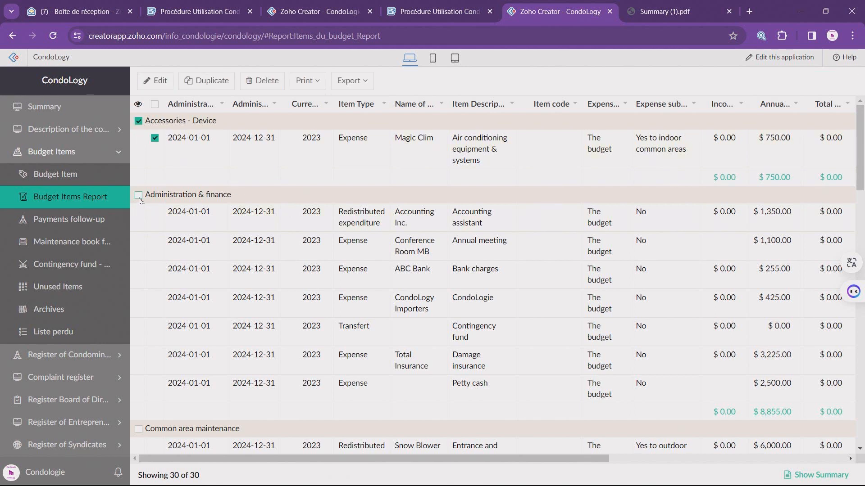
pyautogui.click(138, 195)
pyautogui.click(138, 121)
pyautogui.scroll(-2, 162, 234)
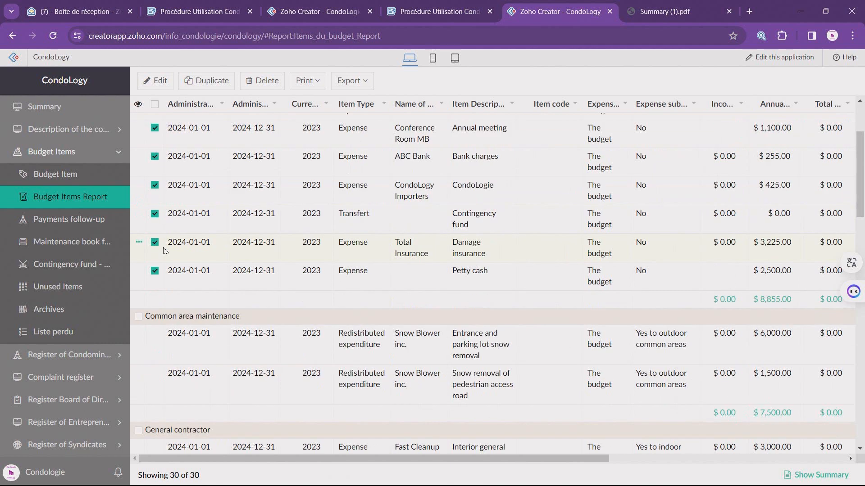
pyautogui.scroll(3, 165, 244)
pyautogui.scroll(-4, 183, 252)
pyautogui.click(139, 261)
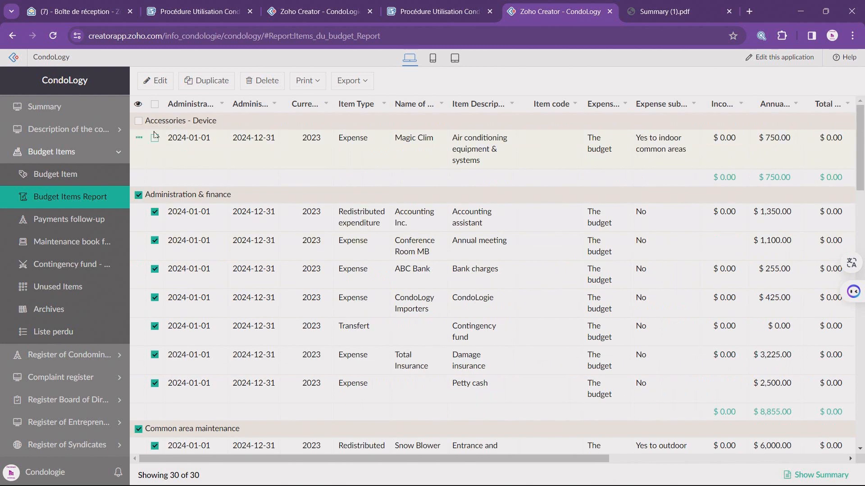
# - Select every budget item in the report, check the selection across the categories, and clear it
pyautogui.click(154, 106)
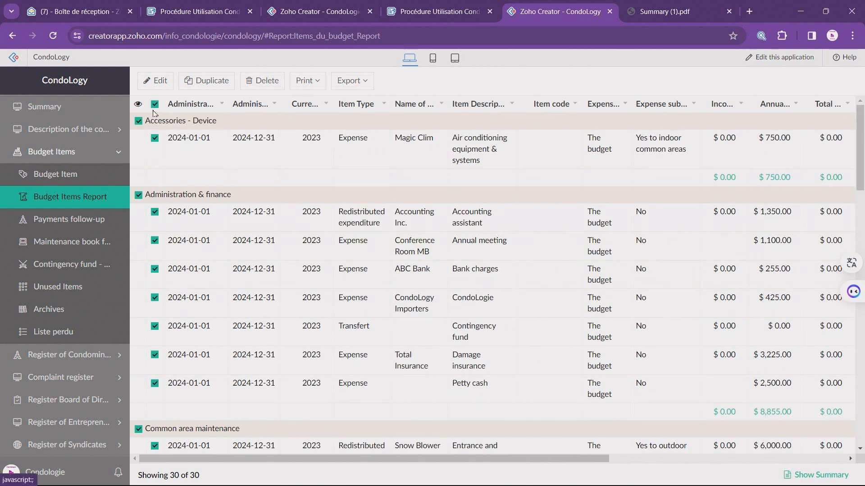
pyautogui.scroll(-15, 194, 246)
pyautogui.scroll(-10, 202, 248)
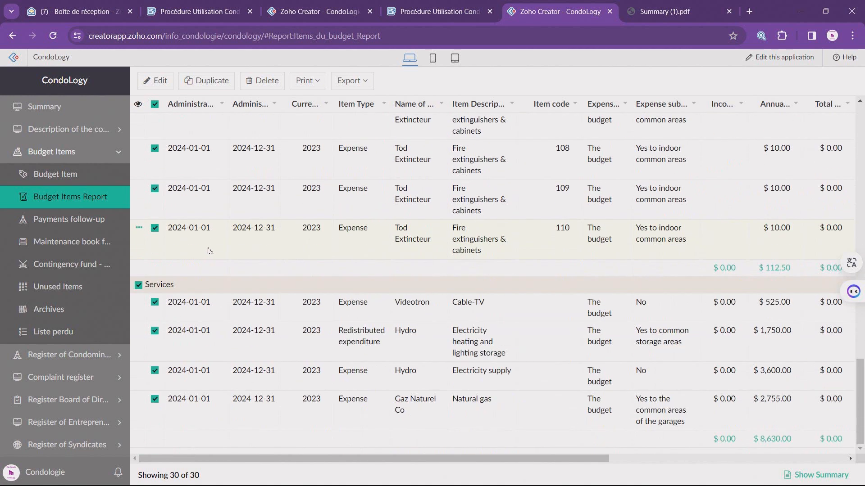
pyautogui.scroll(15, 211, 253)
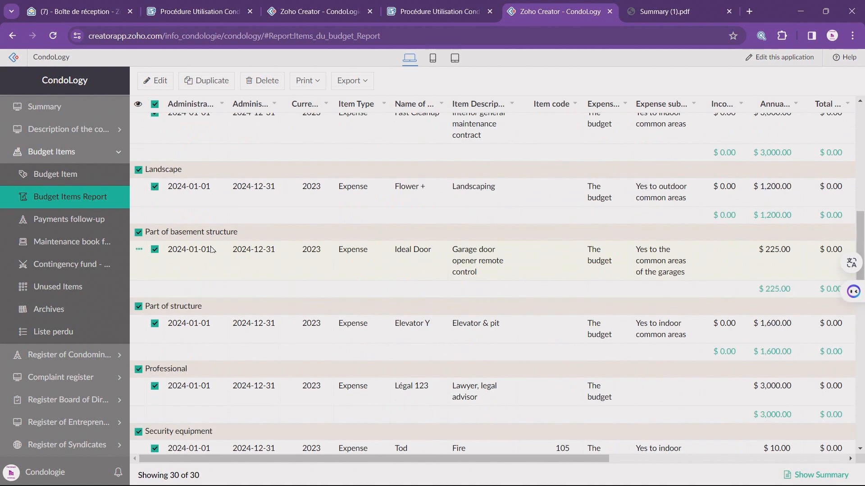
pyautogui.scroll(3, 213, 247)
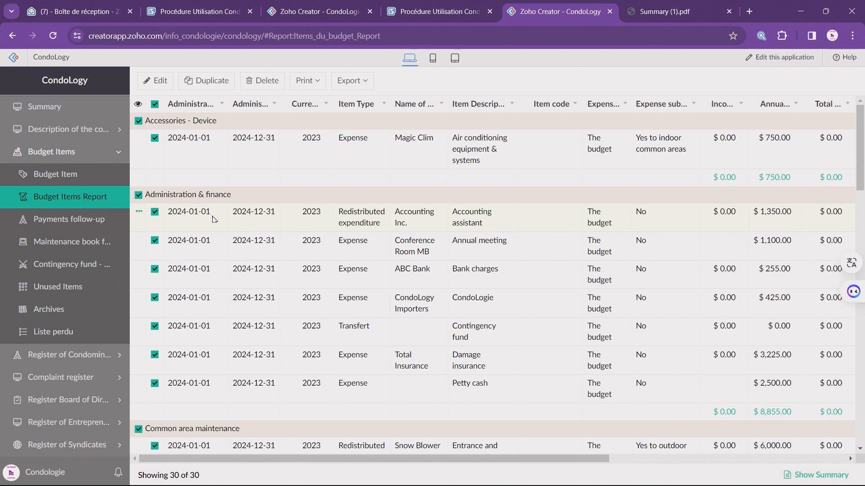
pyautogui.click(155, 107)
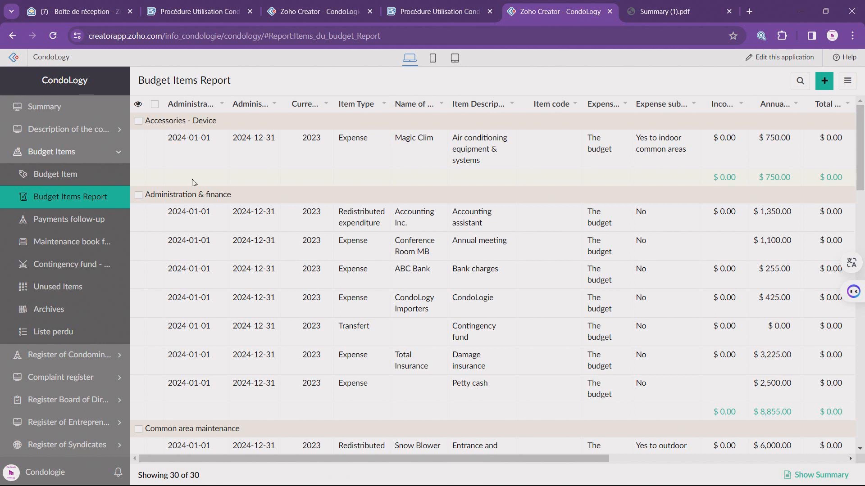
# - Open the Magic Clim air conditioning item under Accessories - Device for editing and set its annual cost to 1000
pyautogui.click(139, 121)
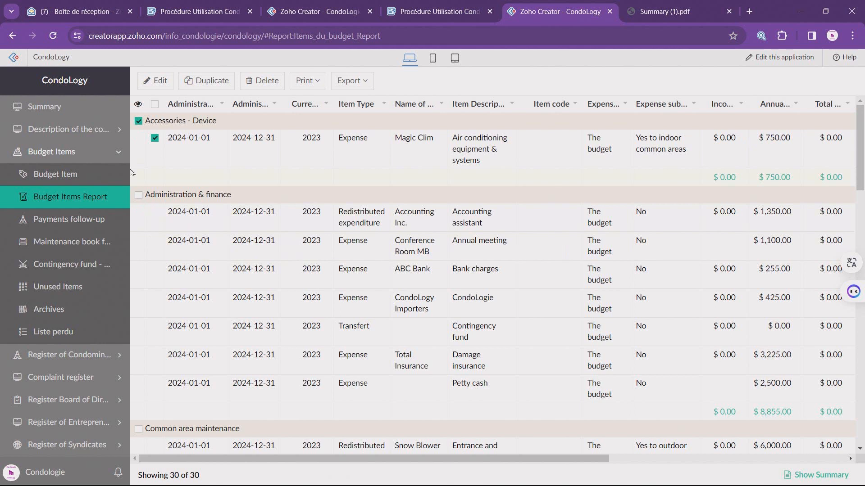
pyautogui.click(140, 138)
pyautogui.click(159, 152)
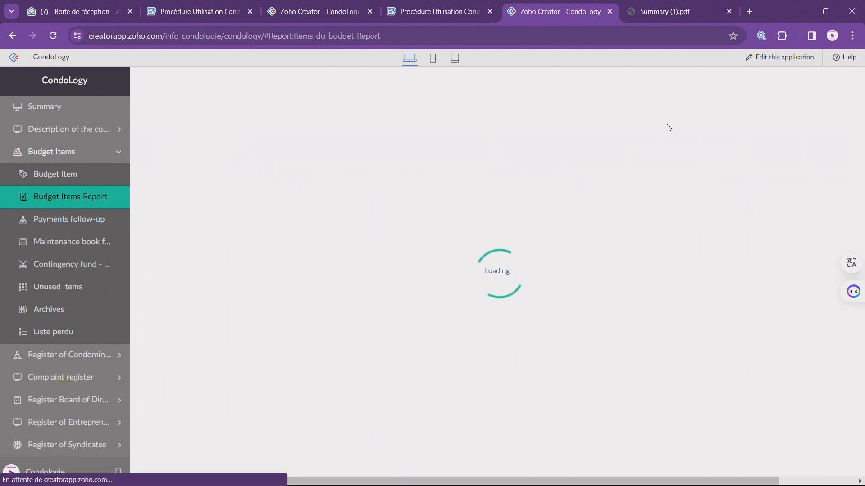
pyautogui.moveTo(815, 289); pyautogui.dragTo(758, 299)
pyautogui.write('1000')
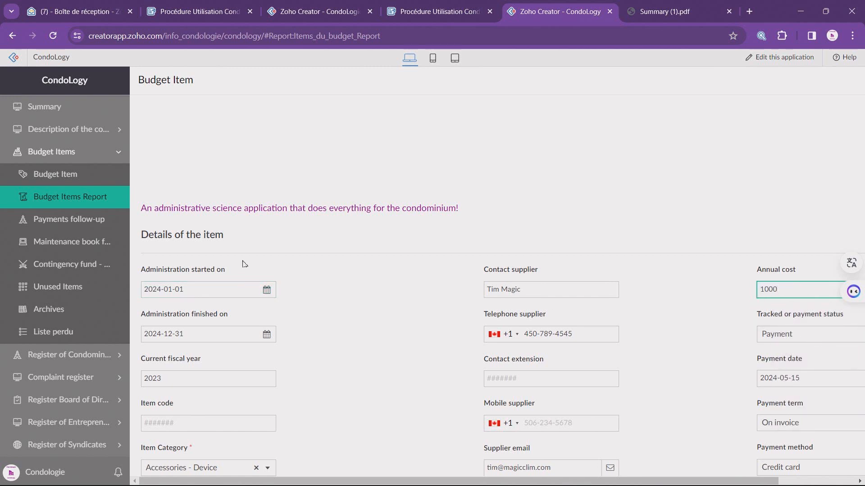
# - Leave the item form for the Budget Items Report and bulk-edit Next budget increase to 5% for the Magic Clim record under Accessories - Device
pyautogui.click(89, 201)
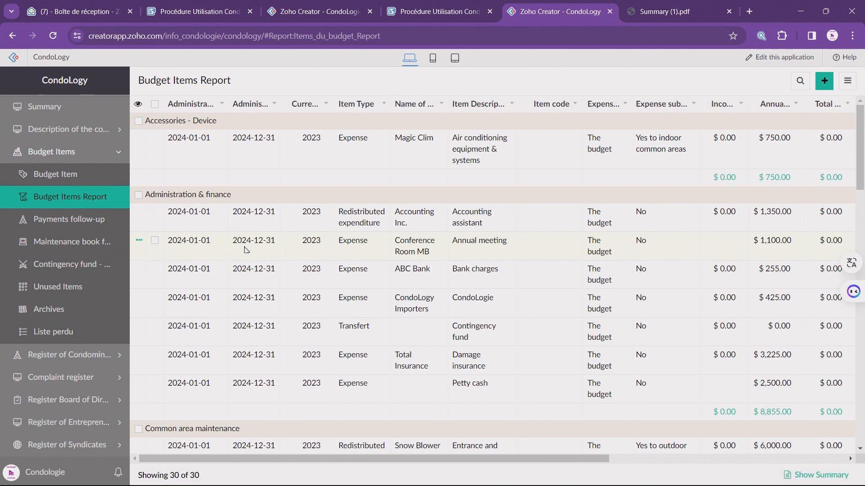
pyautogui.click(140, 120)
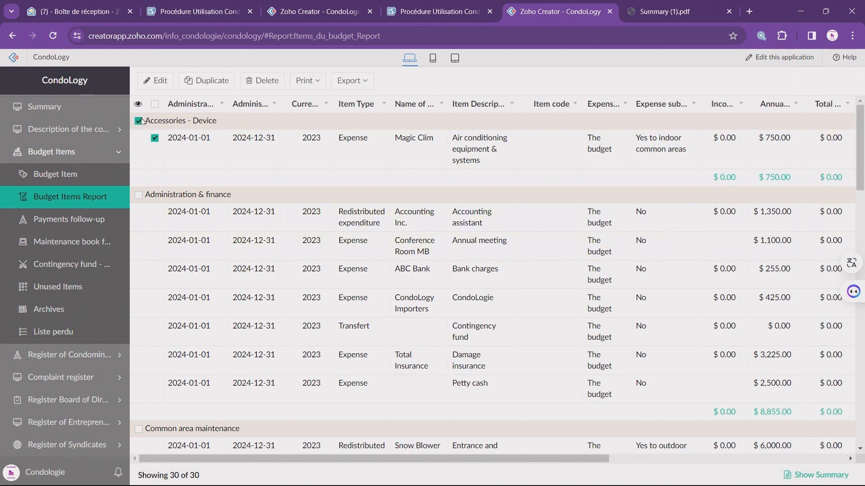
pyautogui.click(158, 82)
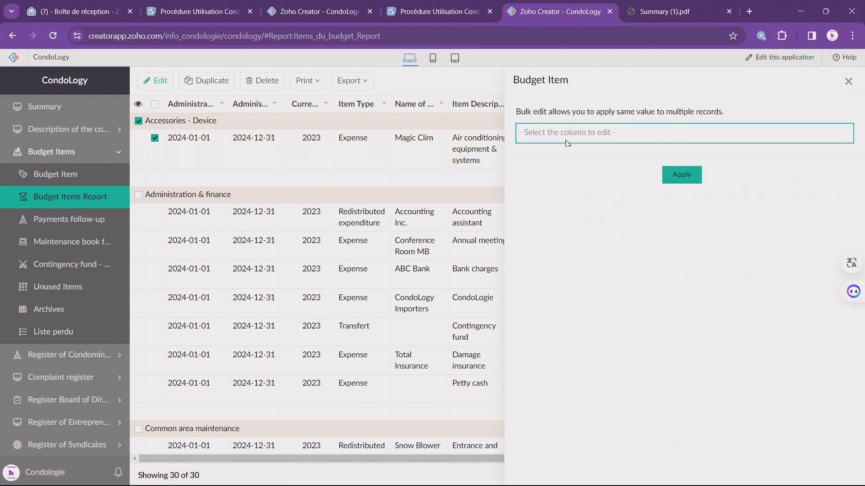
pyautogui.click(567, 142)
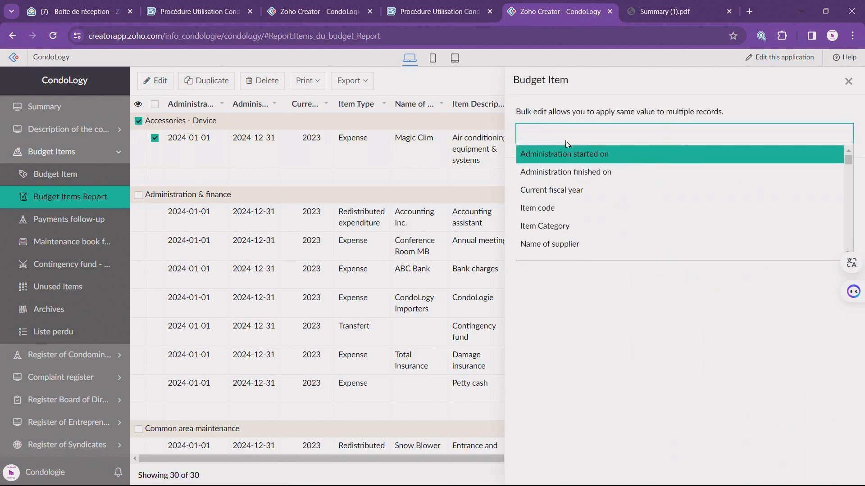
pyautogui.write('inc')
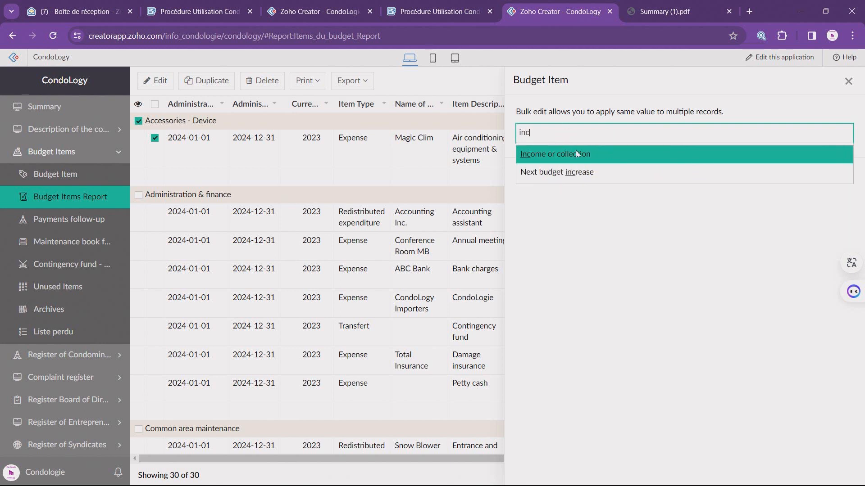
pyautogui.click(569, 171)
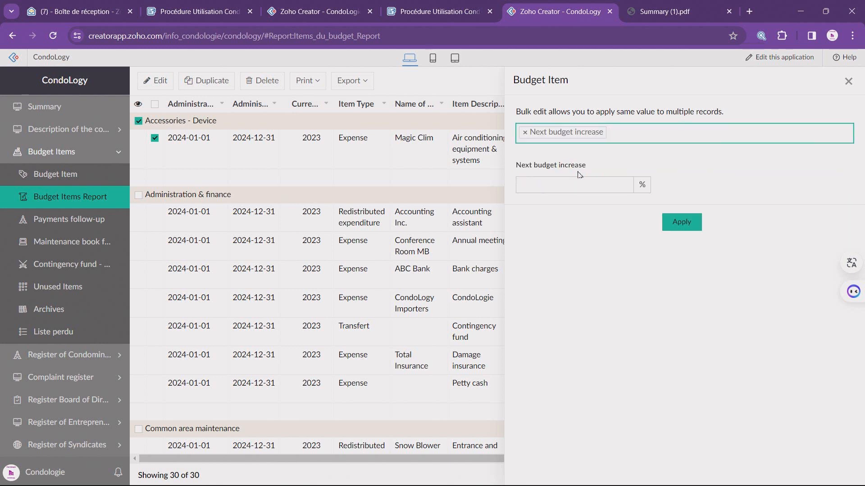
pyautogui.click(595, 186)
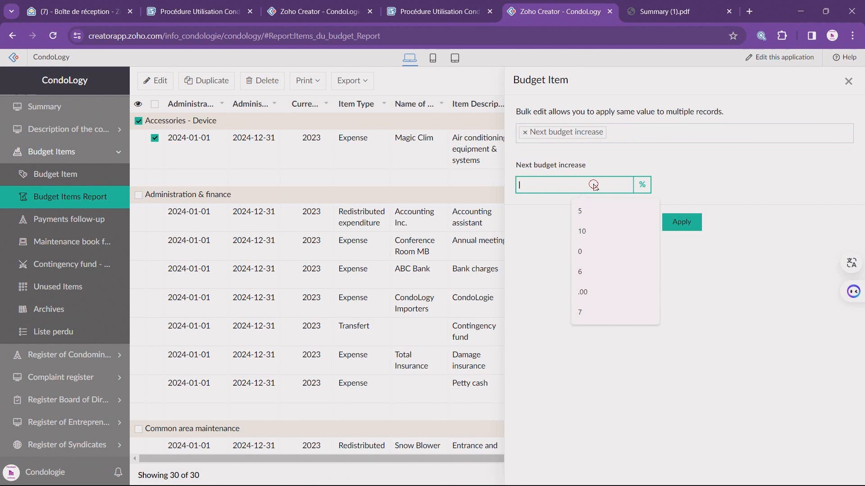
pyautogui.click(598, 212)
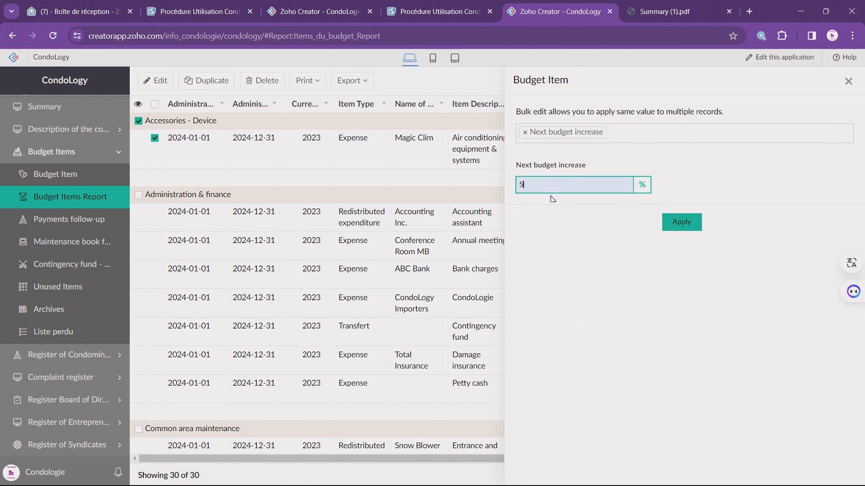
pyautogui.click(684, 227)
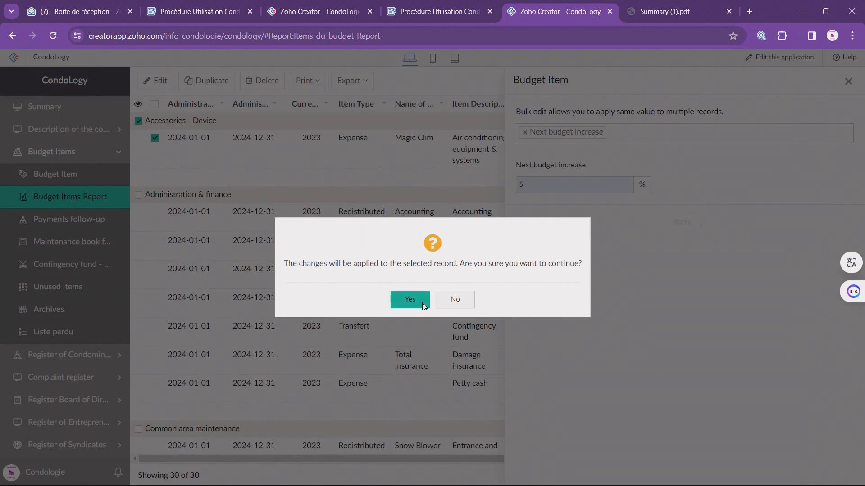
pyautogui.click(407, 299)
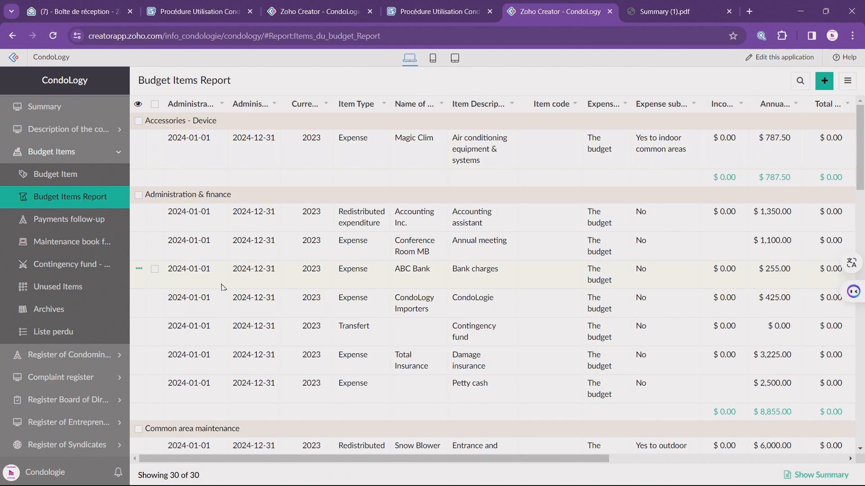
# - Bulk-edit Next budget increase to 6% for all records except those in the Accessories - Device category
pyautogui.click(155, 104)
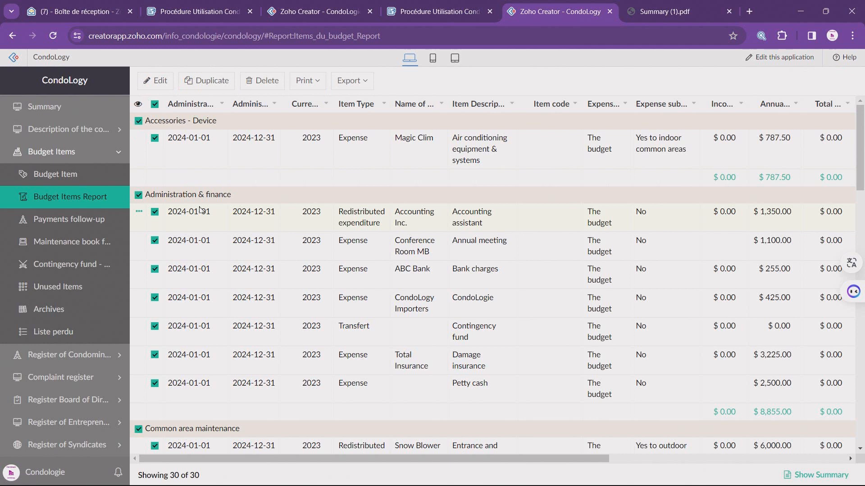
pyautogui.click(138, 122)
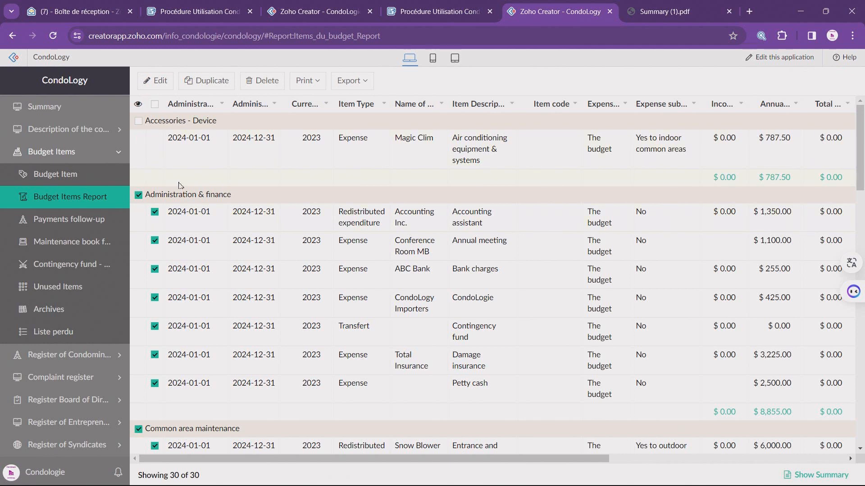
pyautogui.click(162, 85)
pyautogui.click(571, 133)
pyautogui.write('inc')
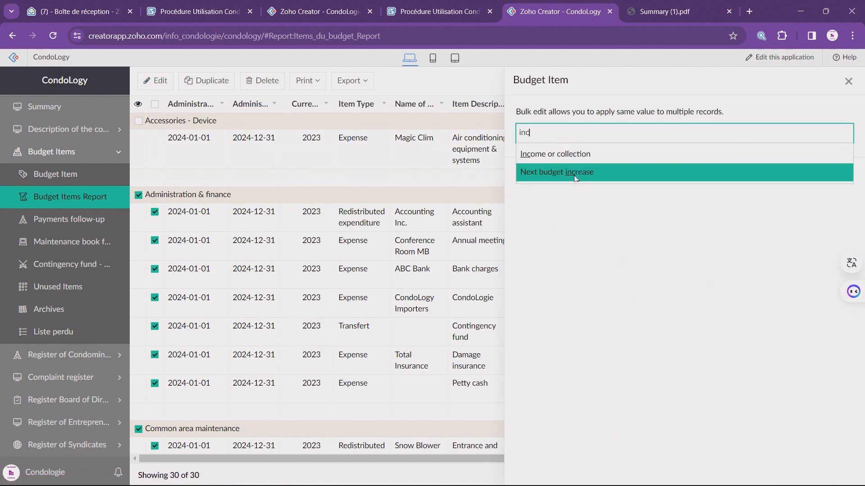
pyautogui.click(575, 177)
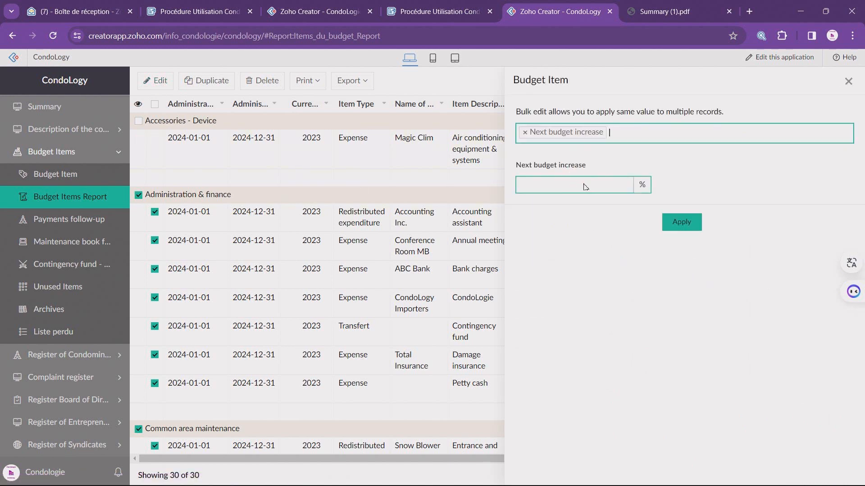
pyautogui.click(592, 185)
pyautogui.click(604, 272)
pyautogui.click(693, 221)
pyautogui.click(408, 299)
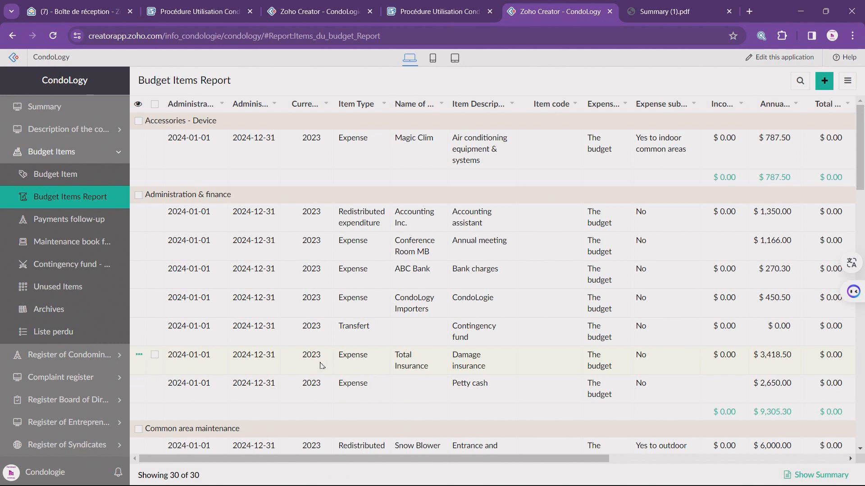
# - Select all records in the report and bulk-edit Current fiscal year to 2024, applying the change
pyautogui.click(155, 105)
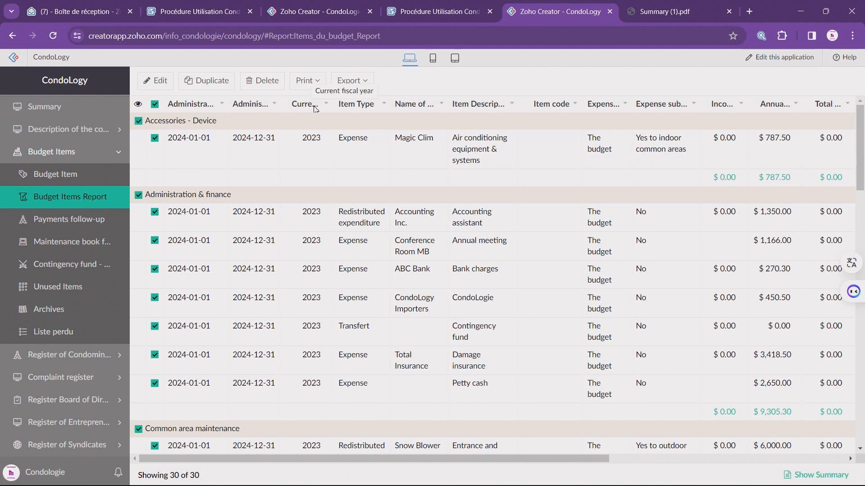
pyautogui.click(156, 81)
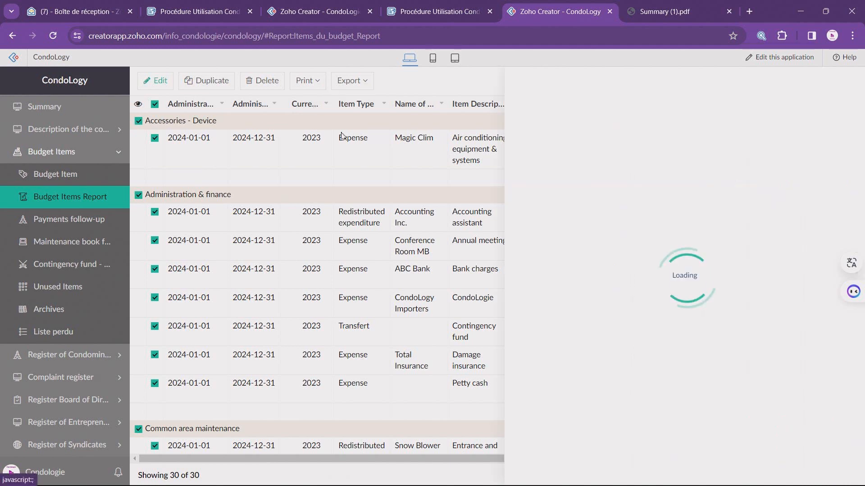
pyautogui.click(579, 133)
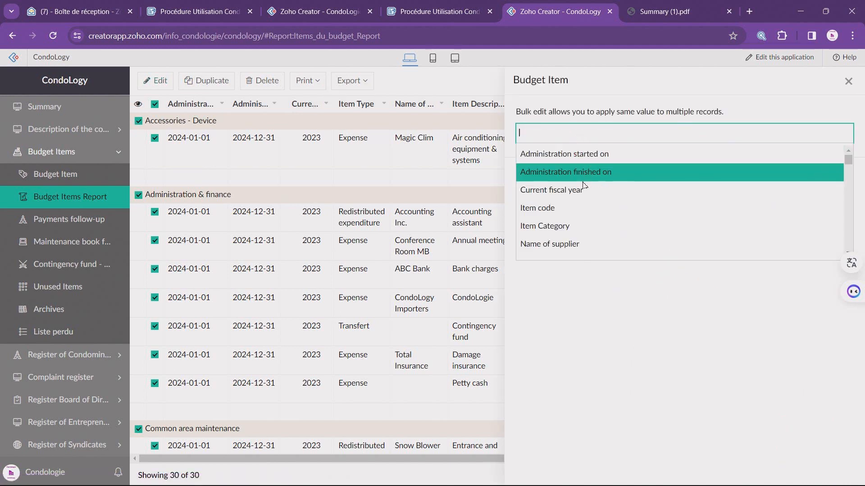
pyautogui.click(583, 190)
pyautogui.click(580, 185)
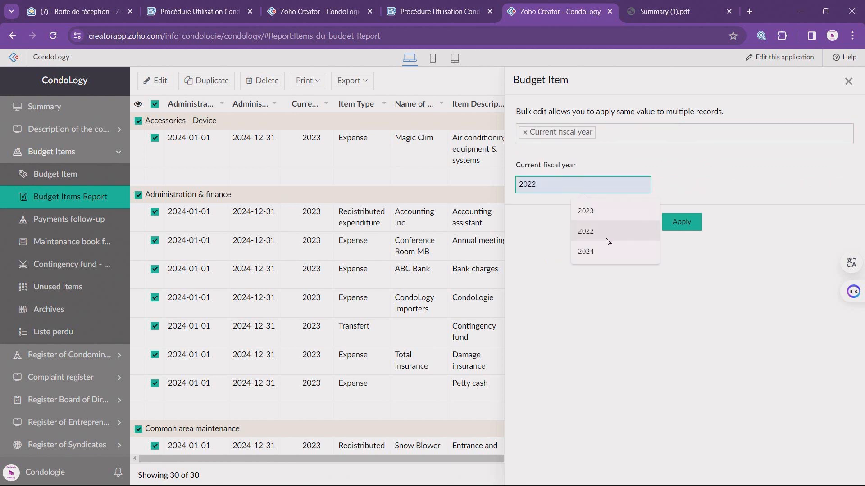
pyautogui.click(585, 251)
pyautogui.click(674, 224)
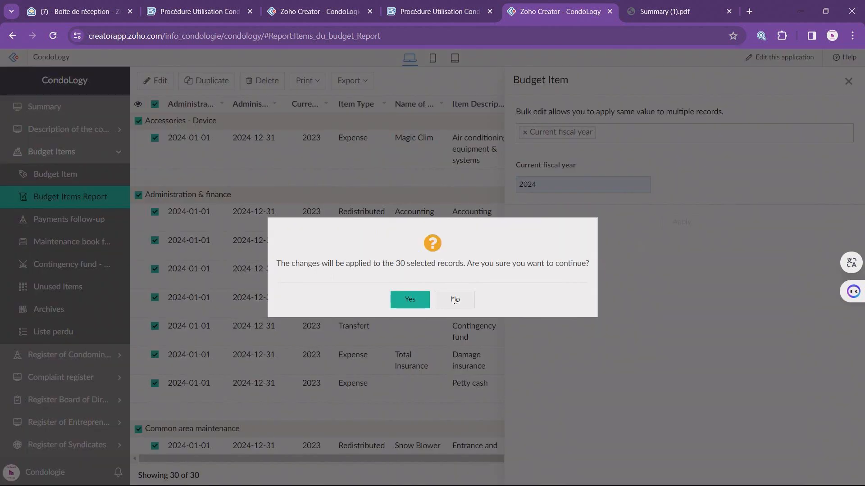
pyautogui.click(410, 299)
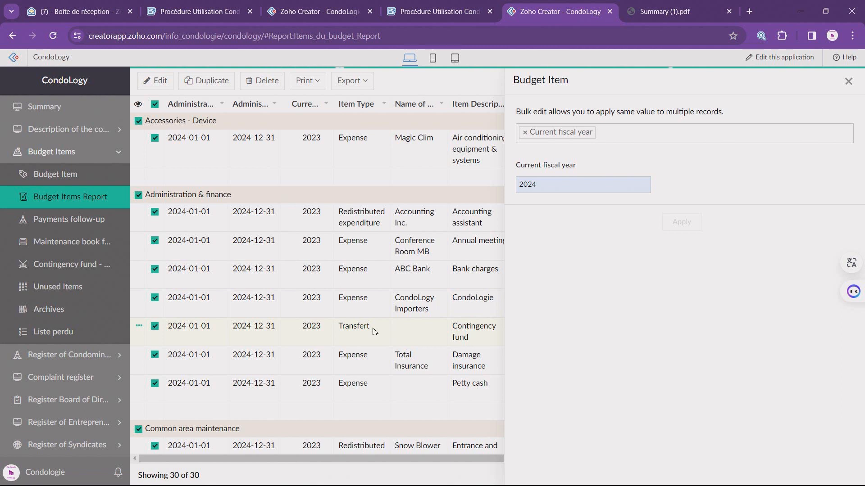